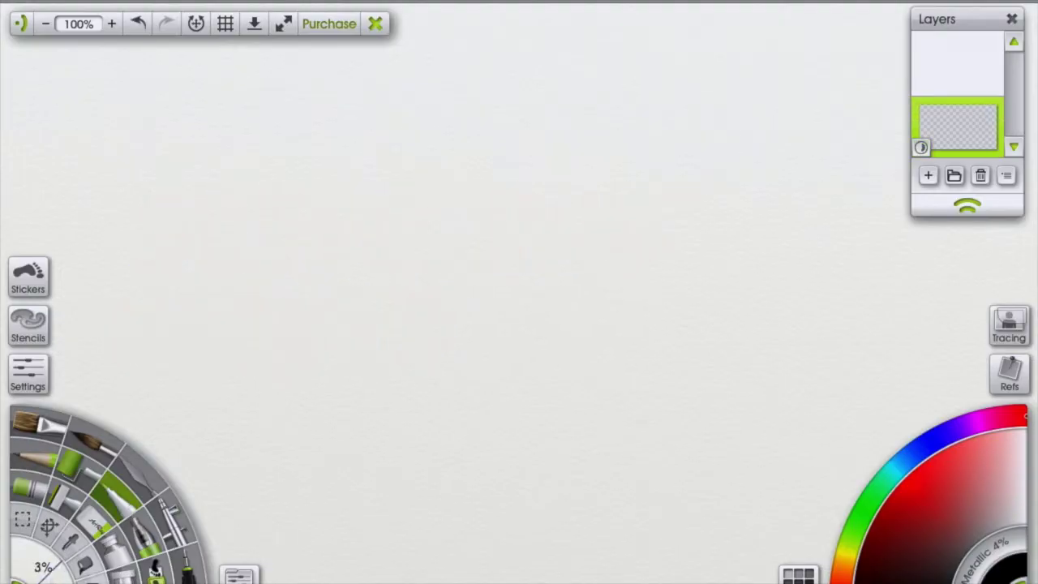
Sketch a round head outline in the canvas centre with a tapered jaw, chin and one ear.
left_click_drag(486, 176, 496, 146)
key("ctrl+z")
mouse_move(437, 186)
left_mouse_down()
mouse_move(473, 195)
mouse_move(442, 189)
mouse_move(533, 261)
left_mouse_up()
left_click_drag(542, 204, 501, 327)
mouse_move(411, 242)
left_mouse_down()
mouse_move(459, 348)
mouse_move(509, 326)
mouse_move(480, 347)
left_mouse_up()
Sketch the neck below the jaw and a sloping shoulder line on each side.
left_click_drag(511, 331, 507, 375)
left_click_drag(446, 339, 447, 382)
left_click_drag(448, 373, 381, 396)
left_click_drag(507, 366, 562, 382)
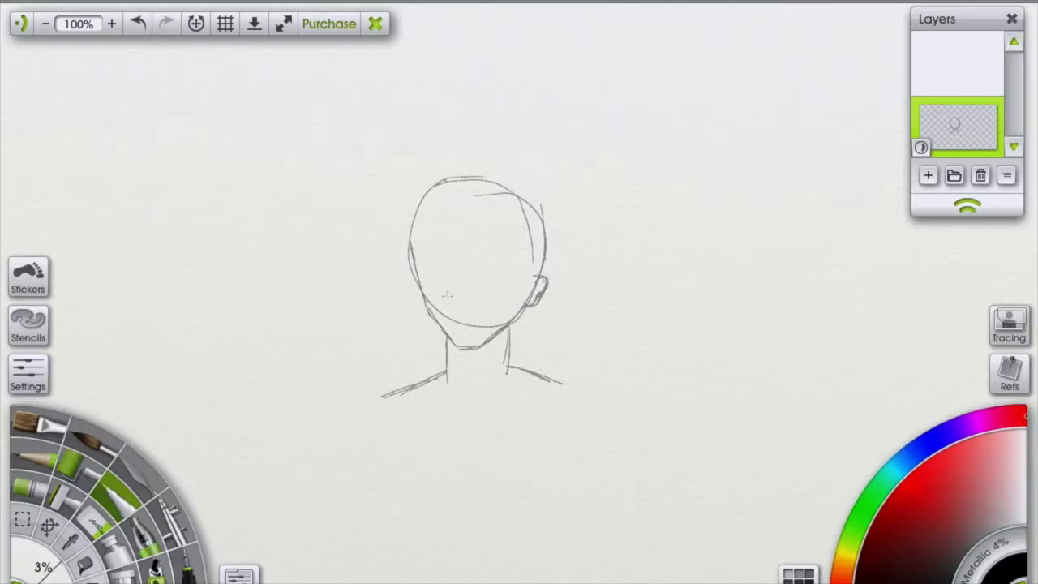
Sketch the curved lower edge of a headband across the forehead, ending near the ear.
left_click_drag(404, 246, 549, 248)
left_click_drag(475, 242, 537, 272)
left_click_drag(400, 256, 549, 271)
left_click_drag(417, 252, 524, 264)
Sketch jagged hair tufts on both sides of the head next to the headband.
left_click_drag(406, 220, 406, 258)
left_click_drag(420, 209, 395, 243)
left_click_drag(399, 209, 393, 247)
mouse_move(523, 201)
left_mouse_down()
mouse_move(524, 237)
mouse_move(538, 215)
mouse_move(546, 256)
mouse_move(556, 211)
left_mouse_up()
Sketch the headband's upper edge and the rectangular plate with rivets at its centre.
left_click_drag(415, 216, 492, 211)
mouse_move(444, 214)
left_mouse_down()
mouse_move(520, 220)
mouse_move(436, 242)
left_mouse_up()
left_click_drag(436, 217, 482, 220)
mouse_move(466, 222)
left_mouse_down()
mouse_move(491, 224)
mouse_move(501, 240)
mouse_move(438, 243)
left_mouse_up()
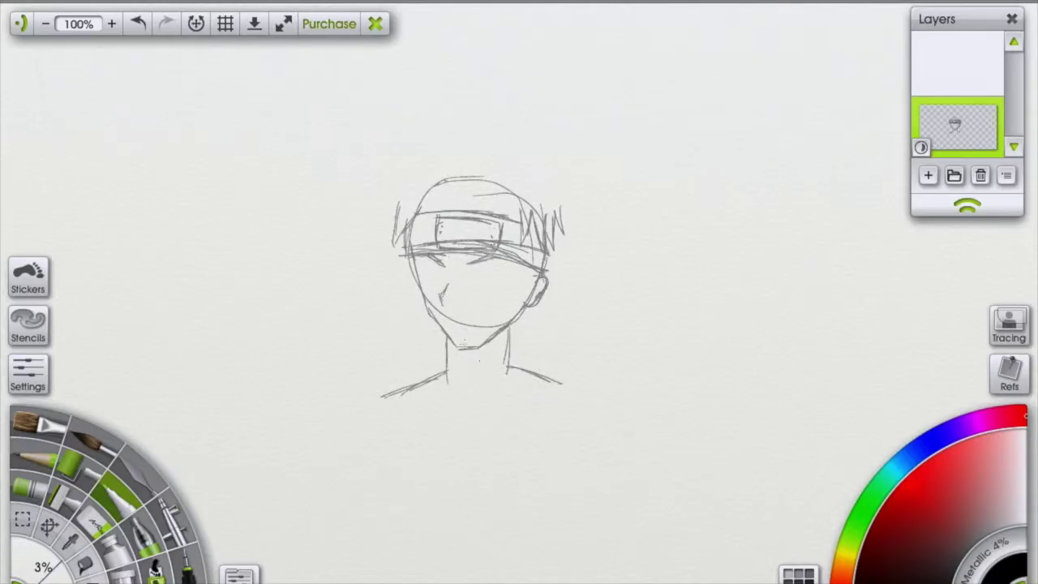
Sketch the smiling mouth, eyes and cheek whisker marks, plus short hair strands below the headband.
left_click_drag(477, 318, 487, 312)
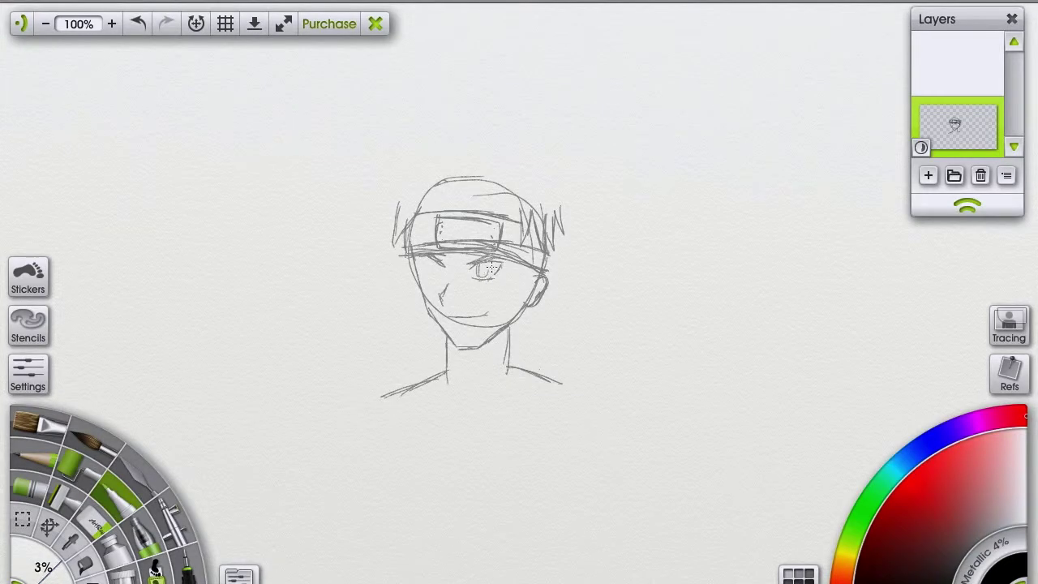
left_click(137, 24)
left_click(139, 25)
left_click_drag(443, 266, 422, 263)
mouse_move(513, 262)
left_mouse_down()
mouse_move(521, 292)
mouse_move(543, 278)
left_mouse_up()
left_click_drag(423, 251, 410, 260)
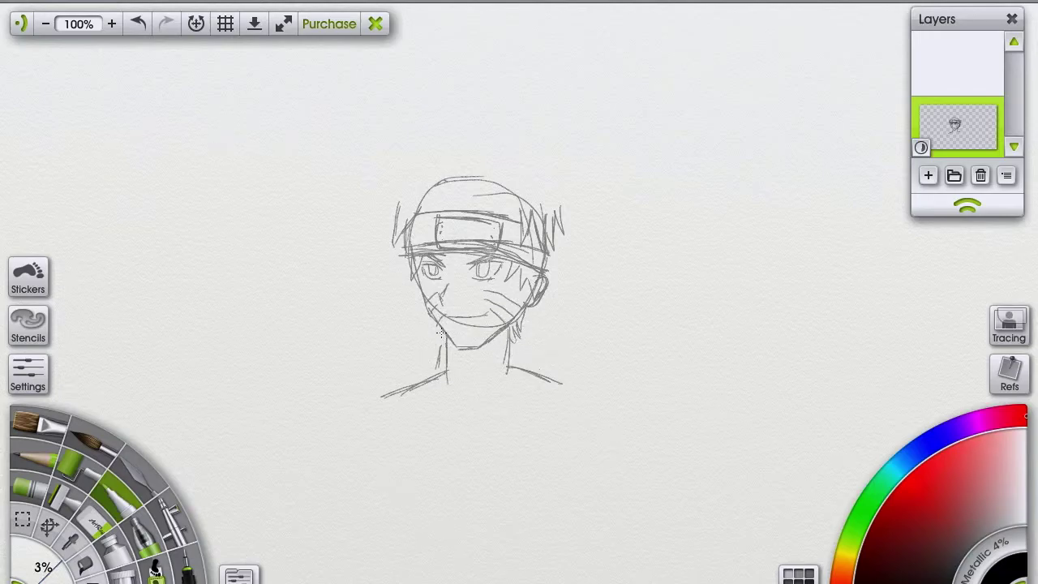
Switch to the finer 2% drawing tool and sketch the spiky hair outline over the top of the head.
mouse_move(399, 209)
left_mouse_down()
mouse_move(378, 188)
mouse_move(437, 159)
mouse_move(392, 177)
mouse_move(406, 147)
left_mouse_up()
left_click(91, 520)
left_click(188, 565)
mouse_move(399, 196)
left_mouse_down()
mouse_move(396, 175)
mouse_move(438, 151)
left_mouse_up()
left_click_drag(573, 209, 560, 180)
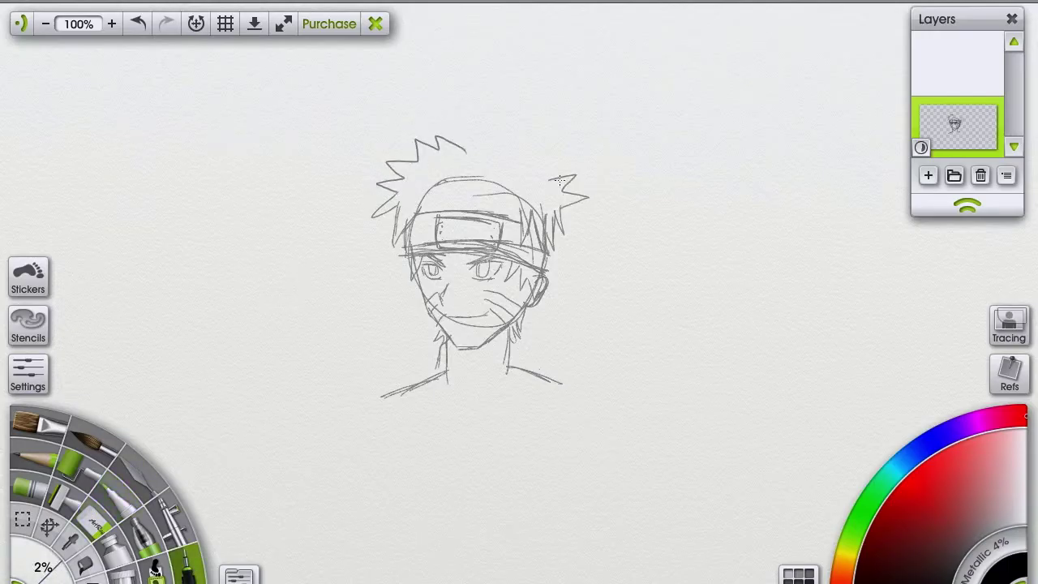
mouse_move(464, 148)
left_mouse_down()
mouse_move(488, 137)
mouse_move(542, 170)
left_mouse_up()
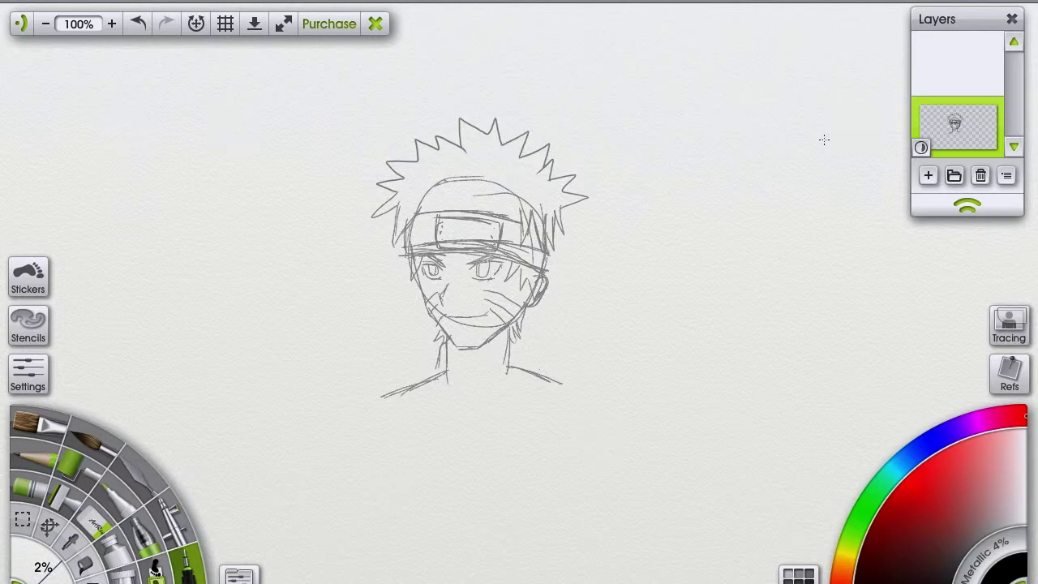
Erase the hair spikes on the ear side of the head and redraw them closer to the head.
key("e")
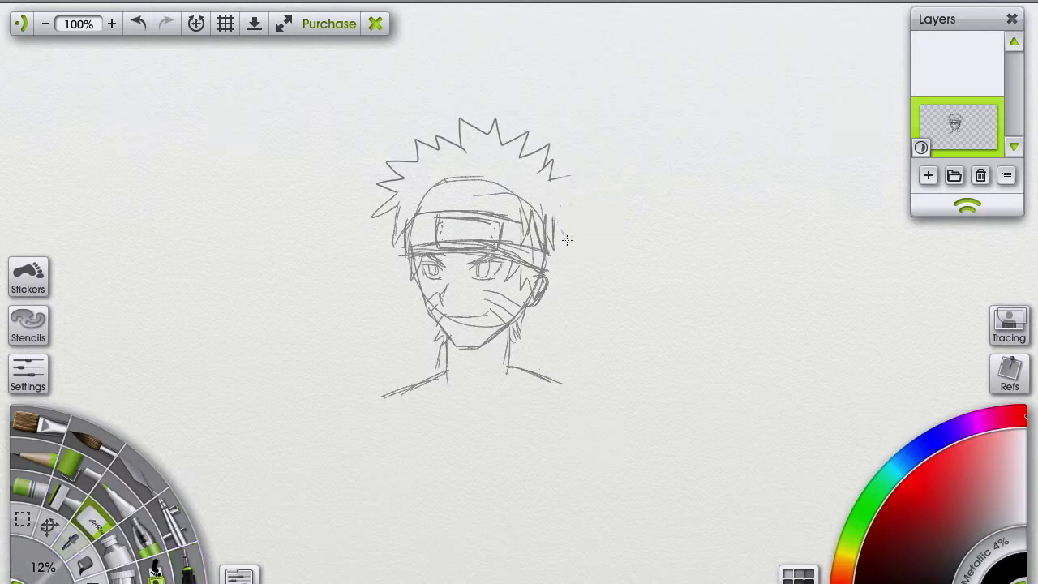
left_click(188, 565)
left_click_drag(568, 181, 566, 230)
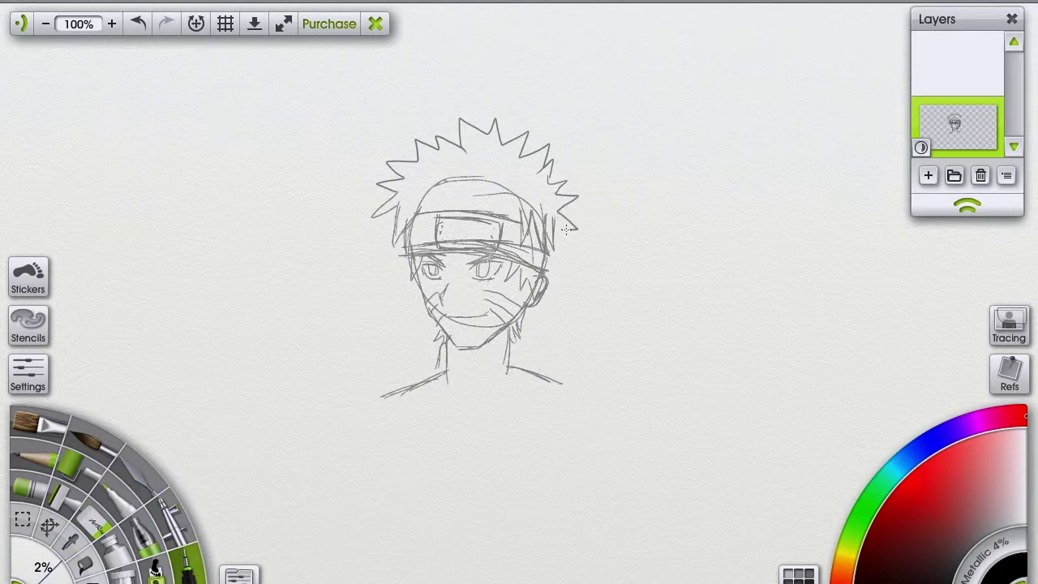
Sketch loose hair strands above the headband and extra lines along both sides of the neck.
left_click_drag(428, 182, 440, 204)
key("ctrl+z")
left_click_drag(460, 190, 405, 206)
mouse_move(513, 204)
left_mouse_down()
mouse_move(479, 233)
mouse_move(467, 205)
left_mouse_up()
left_click_drag(442, 348, 438, 382)
left_click_drag(519, 332, 520, 366)
mouse_move(363, 399)
left_mouse_down()
mouse_move(351, 413)
mouse_move(363, 443)
left_mouse_up()
left_click_drag(378, 398, 356, 431)
left_click_drag(558, 385, 591, 416)
left_click_drag(357, 440, 354, 471)
left_click_drag(362, 442, 352, 505)
left_click_drag(592, 406, 593, 458)
Erase the rough shoulder and upper-arm lines and redraw both shoulders as slopes rounding off at the outer ends.
left_click(101, 527)
left_click_drag(372, 415, 413, 386)
mouse_move(514, 379)
left_mouse_down()
mouse_move(601, 450)
mouse_move(591, 405)
left_mouse_up()
left_click_drag(454, 386, 445, 383)
left_click_drag(583, 391, 562, 376)
left_click(190, 565)
left_click_drag(443, 362, 404, 398)
left_click_drag(516, 362, 556, 394)
mouse_move(423, 381)
left_mouse_down()
mouse_move(369, 402)
mouse_move(362, 422)
left_mouse_up()
left_click_drag(538, 383, 597, 412)
Sketch both sides of the torso from the armpits down to the canvas edge.
left_click_drag(412, 464, 405, 539)
mouse_move(415, 469)
left_mouse_down()
mouse_move(418, 516)
mouse_move(404, 571)
left_mouse_up()
left_click_drag(537, 454, 516, 539)
left_click_drag(551, 451, 528, 575)
left_click_drag(536, 490, 526, 581)
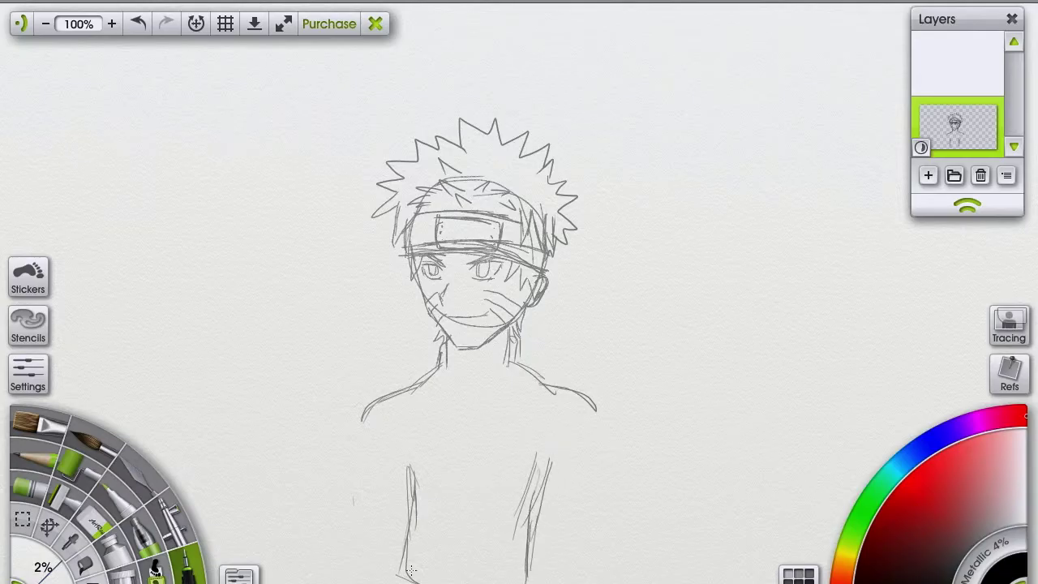
Sketch both arms hanging beside the torso, erasing the rough outer shoulder line before drawing the right one.
mouse_move(380, 395)
left_mouse_down()
mouse_move(365, 442)
mouse_move(373, 452)
left_mouse_up()
left_click_drag(374, 455, 357, 577)
left_click(103, 530)
left_click_drag(595, 396, 590, 513)
left_click(187, 570)
left_click_drag(588, 439, 601, 532)
left_click_drag(551, 464, 569, 572)
left_click_drag(569, 532, 567, 582)
left_click_drag(597, 534, 608, 583)
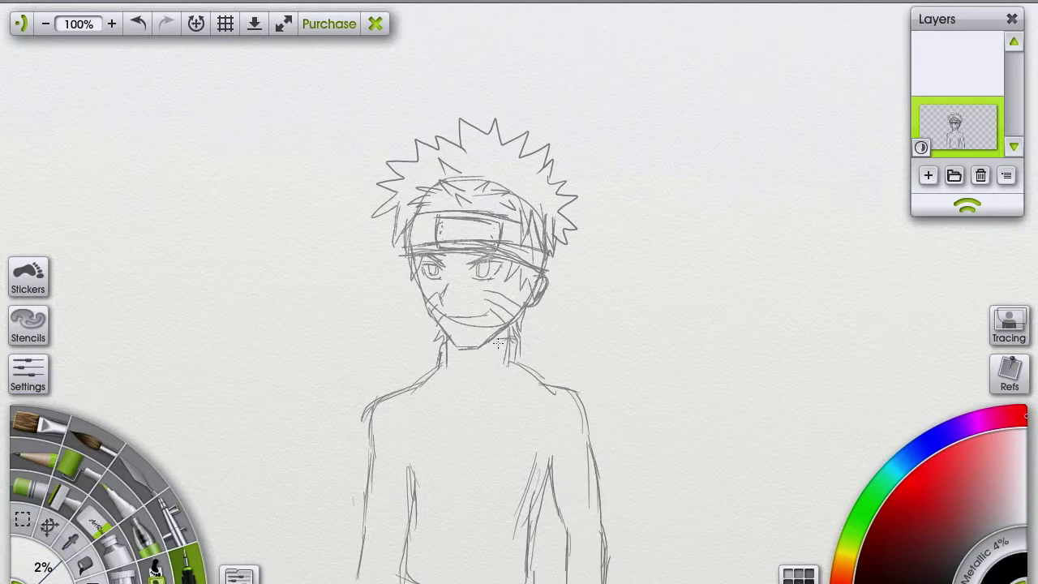
Sketch the jacket's centre zipper, front panel lines, chest line, and shoulder seams.
left_click_drag(469, 357, 464, 478)
left_click_drag(467, 416, 451, 583)
mouse_move(539, 496)
left_mouse_down()
mouse_move(485, 516)
mouse_move(474, 583)
left_mouse_up()
left_click_drag(412, 492, 443, 515)
mouse_move(435, 582)
left_mouse_down()
mouse_move(445, 503)
mouse_move(506, 471)
left_mouse_up()
left_click_drag(540, 392, 488, 394)
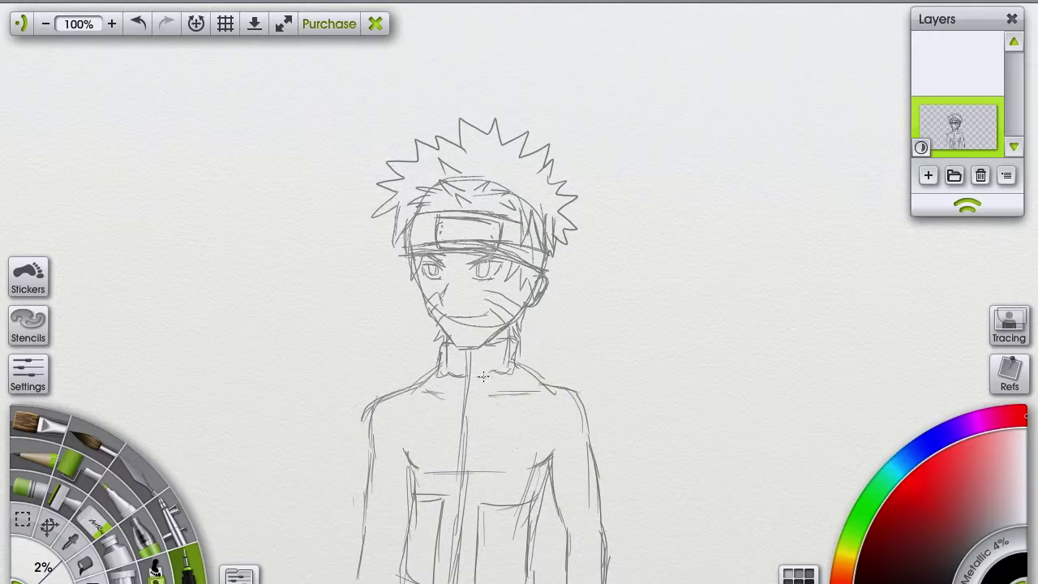
Add detail lines to the jacket's high collar and a diagonal line across the lower torso.
left_click_drag(511, 359, 539, 378)
left_click_drag(418, 469, 398, 559)
left_click_drag(512, 507, 435, 576)
left_click_drag(492, 521, 425, 551)
Sketch fold lines on both sleeves at the elbows and reinforce the sleeve and torso edges.
mouse_move(401, 550)
left_mouse_down()
mouse_move(386, 568)
mouse_move(370, 524)
left_mouse_up()
left_click_drag(387, 583, 410, 482)
left_click_drag(572, 527, 585, 548)
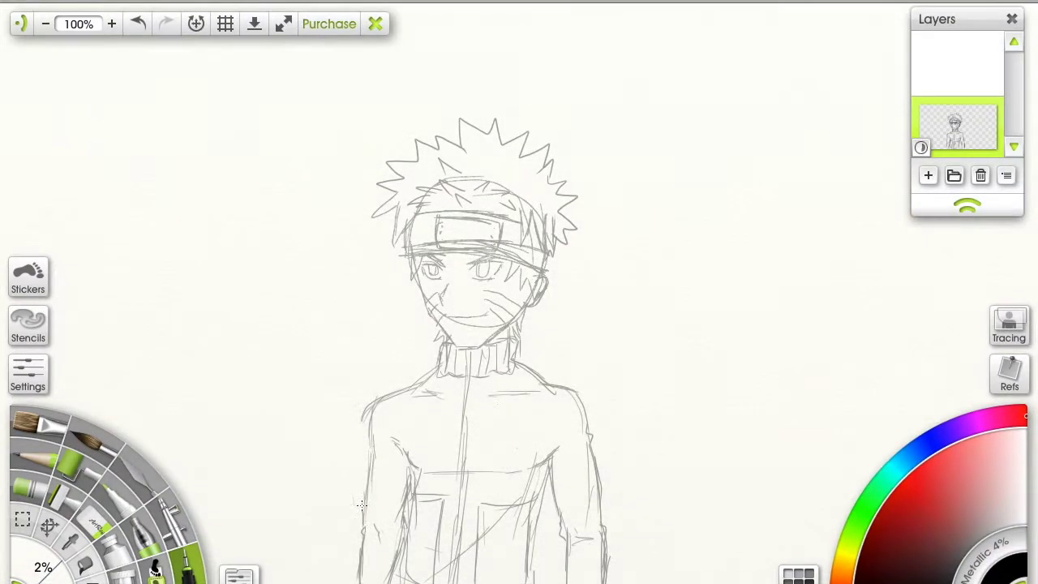
left_click_drag(370, 460, 378, 407)
mouse_move(529, 582)
left_mouse_down()
mouse_move(542, 469)
mouse_move(531, 525)
left_mouse_up()
left_click_drag(408, 478, 399, 557)
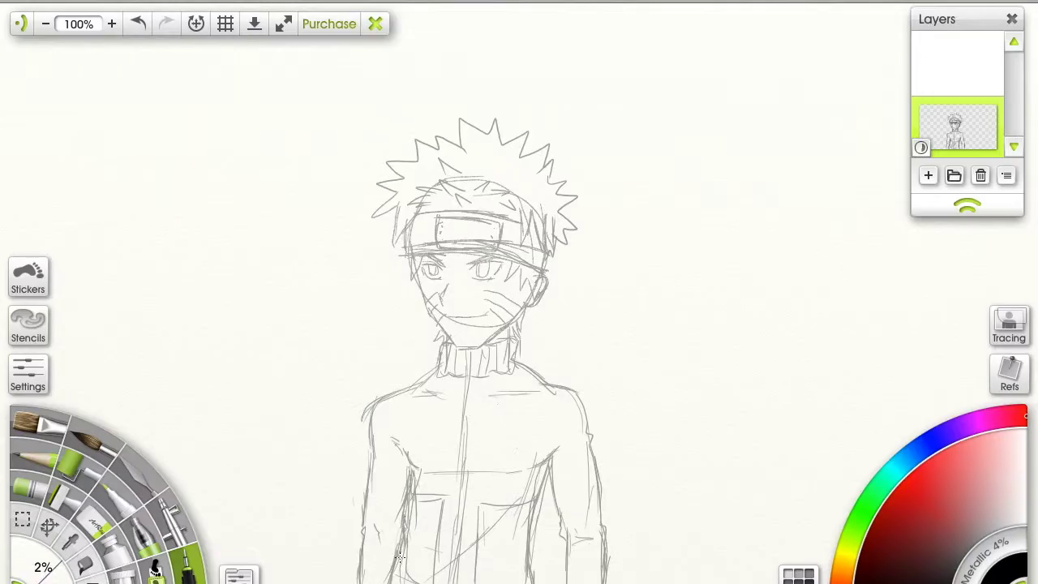
left_click_drag(535, 503, 528, 583)
Add a new layer above the sketch and ink both eyes in black on it.
left_click(927, 176)
left_click(196, 26)
left_click(549, 298)
left_click(549, 299)
left_click(196, 25)
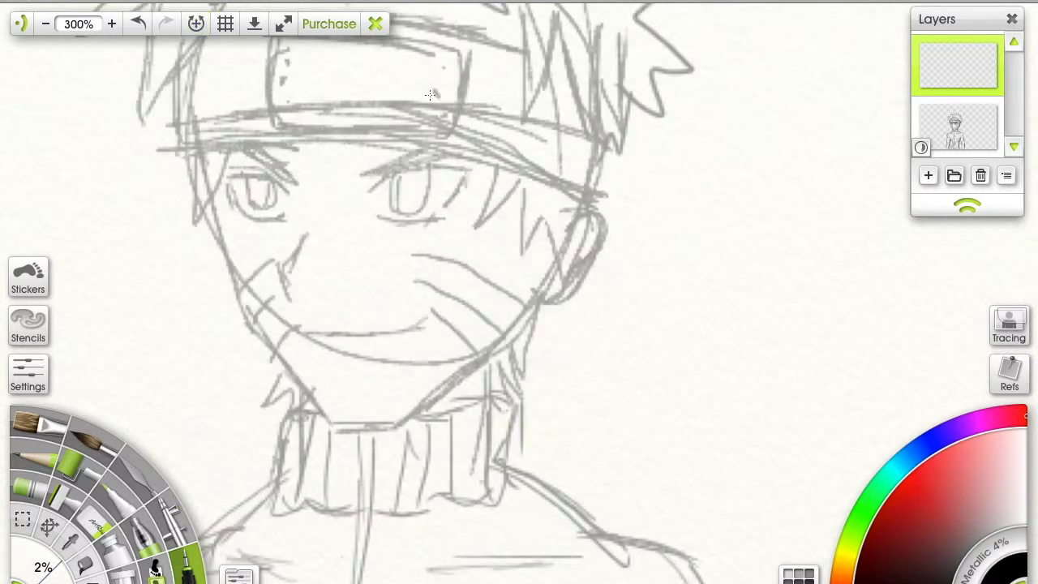
mouse_move(370, 192)
left_mouse_down()
mouse_move(393, 175)
mouse_move(442, 170)
mouse_move(461, 183)
mouse_move(443, 208)
mouse_move(375, 218)
left_mouse_up()
mouse_move(394, 172)
left_mouse_down()
mouse_move(424, 210)
mouse_move(427, 172)
left_mouse_up()
mouse_move(288, 192)
left_mouse_down()
mouse_move(223, 172)
mouse_move(243, 218)
mouse_move(284, 215)
mouse_move(241, 176)
left_mouse_up()
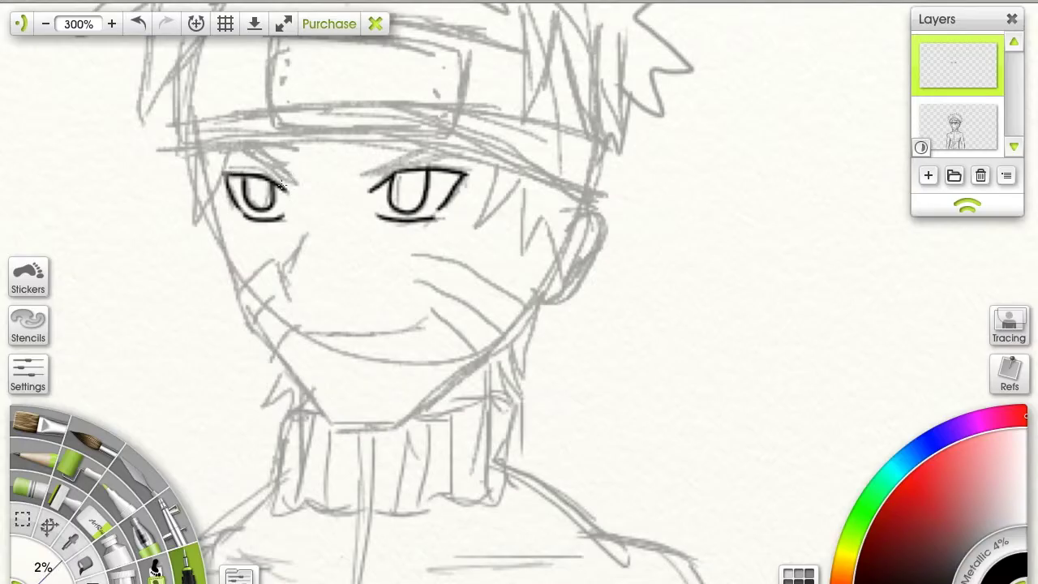
Ink the nose, the smiling mouth, and the jawline from the ear side down to the chin.
mouse_move(299, 236)
left_mouse_down()
mouse_move(279, 276)
mouse_move(288, 298)
left_mouse_up()
mouse_move(294, 331)
left_mouse_down()
mouse_move(408, 334)
mouse_move(421, 324)
left_mouse_up()
mouse_move(575, 196)
left_mouse_down()
mouse_move(526, 308)
mouse_move(478, 367)
mouse_move(347, 432)
left_mouse_up()
left_click_drag(209, 193, 243, 321)
left_click(138, 24)
left_click_drag(213, 206, 262, 322)
left_click(135, 27)
left_click_drag(224, 242, 280, 348)
left_click(137, 25)
left_click(138, 23)
left_click(138, 24)
Ink the left side of the face down to the chin, erasing and redrawing its lower end to join the jawline.
mouse_move(209, 198)
left_mouse_down()
mouse_move(237, 298)
mouse_move(317, 416)
left_mouse_up()
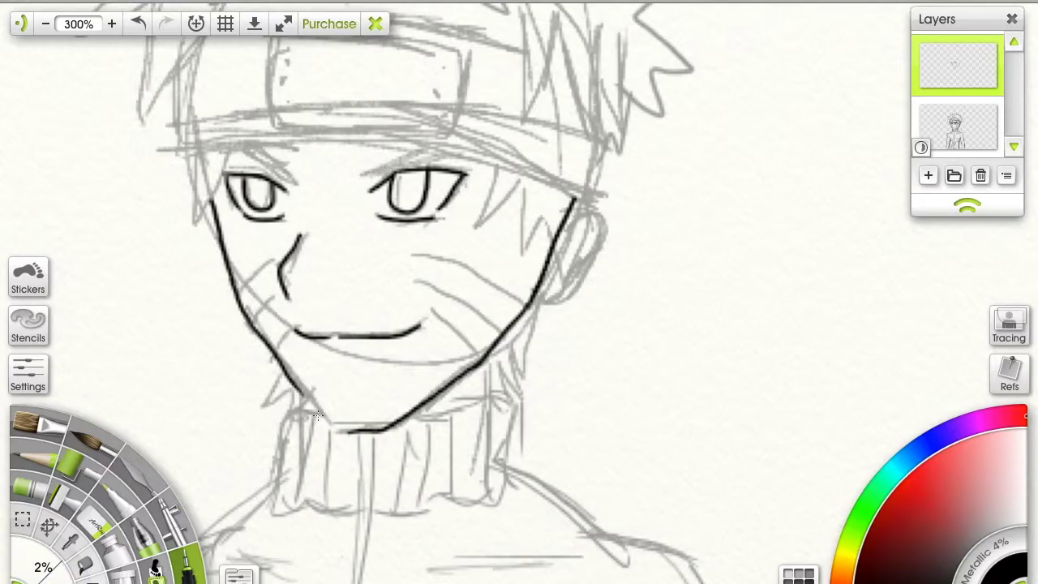
left_click(101, 524)
left_click_drag(43, 567, 26, 567)
mouse_move(290, 387)
left_mouse_down()
mouse_move(280, 378)
mouse_move(312, 421)
left_mouse_up()
left_click(188, 566)
left_click_drag(271, 351, 328, 424)
left_click(98, 521)
left_click(188, 566)
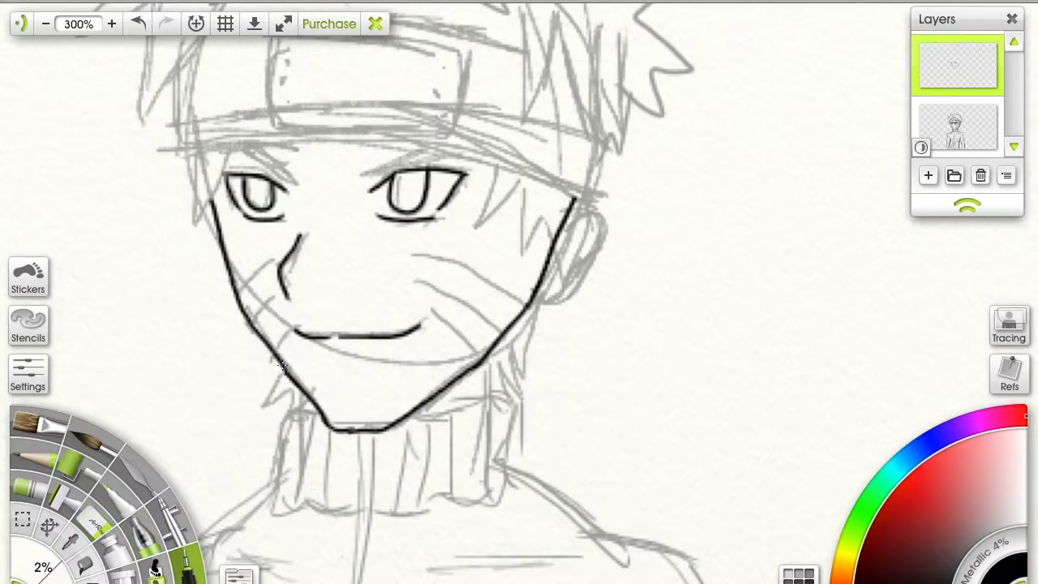
Ink the headband's lower edge and side edges, plus the hair tuft beside the left eye.
mouse_move(198, 156)
left_mouse_down()
mouse_move(369, 142)
mouse_move(454, 156)
mouse_move(598, 207)
left_mouse_up()
left_click_drag(609, 149, 596, 201)
mouse_move(178, 70)
left_mouse_down()
mouse_move(194, 153)
mouse_move(204, 151)
left_mouse_up()
mouse_move(189, 154)
left_mouse_down()
mouse_move(193, 180)
mouse_move(233, 151)
left_mouse_up()
Ink the angled eyebrows above both eyes, redoing the right one.
left_click_drag(422, 155, 355, 179)
key("ctrl+z")
left_click_drag(355, 178, 441, 152)
left_click_drag(235, 151, 299, 186)
left_click_drag(298, 186, 271, 160)
Ink the jagged hair strands beside the right eye and the ear with its inner detail.
mouse_move(497, 171)
left_mouse_down()
mouse_move(473, 223)
mouse_move(542, 253)
mouse_move(578, 206)
mouse_move(592, 209)
mouse_move(535, 302)
left_mouse_up()
mouse_move(596, 221)
left_mouse_down()
mouse_move(566, 245)
mouse_move(552, 280)
mouse_move(569, 258)
left_mouse_up()
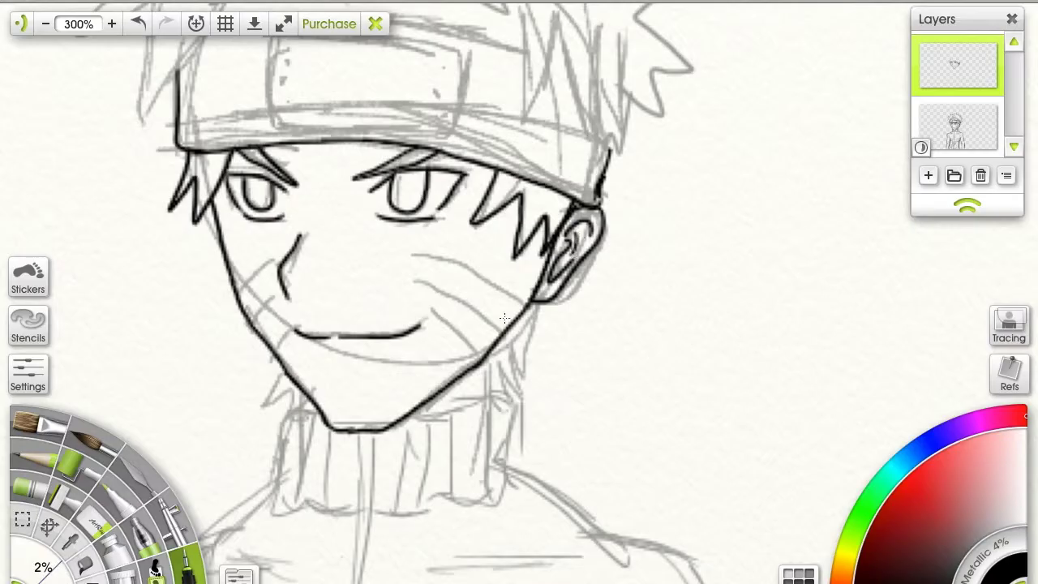
Ink the three short whisker marks on the left cheek, redoing faulty strokes.
mouse_move(274, 260)
left_mouse_down()
mouse_move(234, 296)
mouse_move(267, 269)
left_mouse_up()
left_click(138, 24)
left_click_drag(251, 326, 273, 298)
mouse_move(275, 350)
left_mouse_down()
mouse_move(295, 322)
mouse_move(269, 343)
left_mouse_up()
left_click(138, 24)
Ink the whisker marks across the right cheek, undoing and redrawing strokes that miss the sketch.
mouse_move(414, 256)
left_mouse_down()
mouse_move(520, 301)
mouse_move(433, 277)
left_mouse_up()
key("ctrl+z")
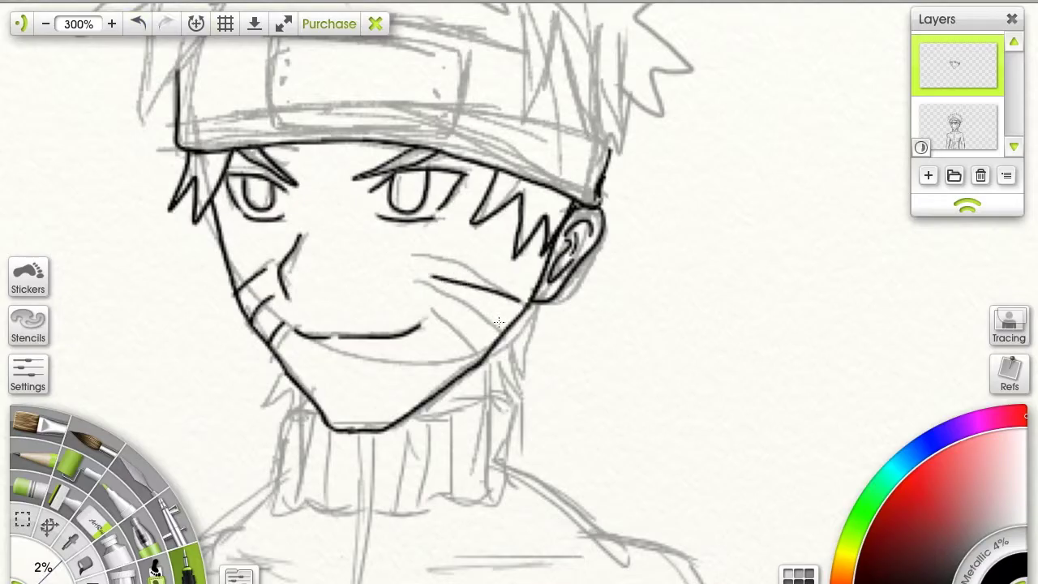
key("ctrl+z")
left_click_drag(529, 304, 458, 274)
left_click_drag(503, 323, 421, 290)
left_click(137, 24)
left_click_drag(503, 325, 412, 287)
mouse_move(485, 360)
left_mouse_down()
mouse_move(419, 307)
mouse_move(414, 284)
mouse_move(412, 295)
left_mouse_up()
Ink the right side of the neck and the jagged hair tuft hanging below the ear.
left_click(95, 519)
left_click(195, 562)
mouse_move(539, 304)
left_mouse_down()
mouse_move(531, 374)
mouse_move(490, 393)
left_mouse_up()
left_click_drag(512, 353, 522, 377)
mouse_move(523, 357)
left_mouse_down()
mouse_move(529, 374)
mouse_move(506, 397)
mouse_move(524, 398)
left_mouse_up()
Ink the hair tuft left of the jaw and the high collar's outline, with its centre zipper lines and vertical ribbing.
mouse_move(284, 367)
left_mouse_down()
mouse_move(266, 405)
mouse_move(308, 415)
mouse_move(277, 487)
mouse_move(362, 513)
left_mouse_up()
left_click_drag(360, 433, 365, 562)
mouse_move(407, 424)
left_mouse_down()
mouse_move(505, 387)
mouse_move(507, 481)
mouse_move(400, 520)
mouse_move(373, 514)
left_mouse_up()
left_click_drag(490, 401, 480, 491)
left_click_drag(459, 414, 445, 491)
left_click_drag(436, 427, 420, 511)
left_click_drag(409, 432, 391, 502)
left_click_drag(324, 433, 334, 502)
left_click_drag(307, 418, 302, 484)
Ink the pointed hair strand beside the headband's left edge and clean up where the two meet.
left_click_drag(658, 181, 709, 398)
left_click_drag(264, 241, 190, 339)
left_click_drag(208, 212, 190, 341)
left_click(104, 535)
left_click(180, 541)
mouse_move(266, 243)
left_mouse_down()
mouse_move(427, 236)
mouse_move(259, 254)
left_mouse_up()
Ink the headband's upper edge and the pointed hair strands overlapping its right end.
left_click_drag(412, 236, 579, 275)
left_click(138, 25)
mouse_move(574, 228)
left_mouse_down()
mouse_move(562, 316)
mouse_move(585, 286)
left_mouse_up()
left_click(99, 523)
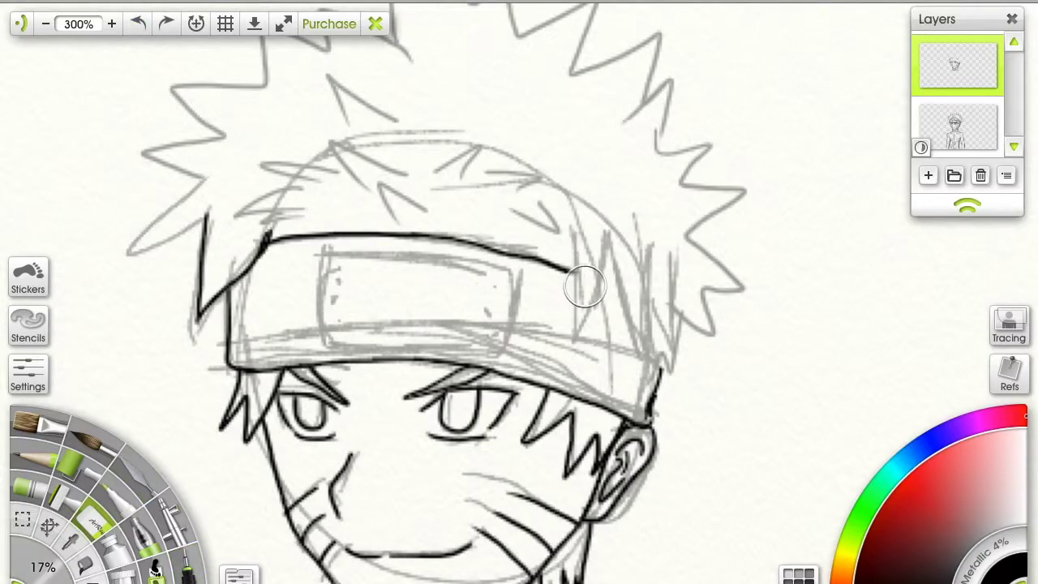
left_click(183, 564)
mouse_move(573, 227)
left_mouse_down()
mouse_move(575, 284)
mouse_move(609, 243)
mouse_move(649, 258)
mouse_move(648, 246)
left_mouse_up()
mouse_move(671, 256)
left_mouse_down()
mouse_move(676, 359)
mouse_move(652, 304)
mouse_move(672, 318)
mouse_move(651, 297)
left_mouse_up()
left_click(138, 24)
Ink the headband's metal plate with its rivets and the swirl leaf symbol in the centre.
mouse_move(323, 253)
left_mouse_down()
mouse_move(325, 349)
mouse_move(504, 357)
mouse_move(511, 269)
mouse_move(448, 258)
left_mouse_up()
left_click_drag(323, 258, 479, 262)
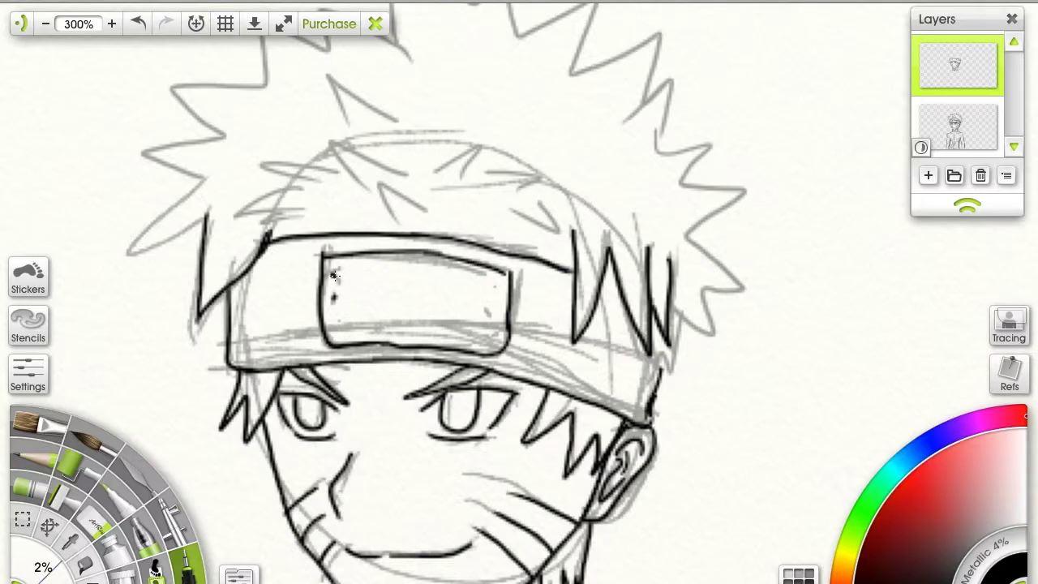
left_click_drag(451, 281, 374, 316)
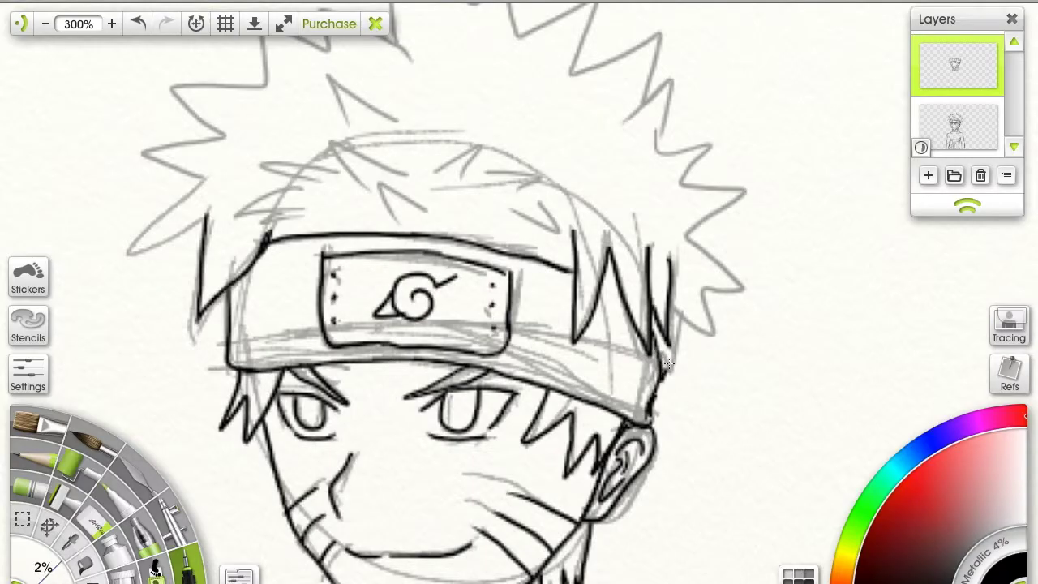
Ink the spiky outer outline of the hair around the whole head down to the ear.
mouse_move(161, 246)
left_mouse_down()
mouse_move(213, 139)
mouse_move(219, 86)
left_mouse_up()
left_click_drag(297, 87, 306, 239)
mouse_move(274, 236)
left_mouse_down()
mouse_move(271, 224)
mouse_move(338, 201)
mouse_move(405, 197)
mouse_move(483, 159)
mouse_move(534, 186)
mouse_move(609, 148)
mouse_move(581, 227)
mouse_move(645, 264)
mouse_move(691, 333)
left_mouse_up()
mouse_move(681, 461)
left_mouse_down()
mouse_move(709, 443)
mouse_move(701, 400)
mouse_move(765, 348)
mouse_move(688, 336)
left_mouse_up()
Ink the small pointed inner hair strands above the headband, redoing one stroke.
left_click_drag(334, 375, 265, 353)
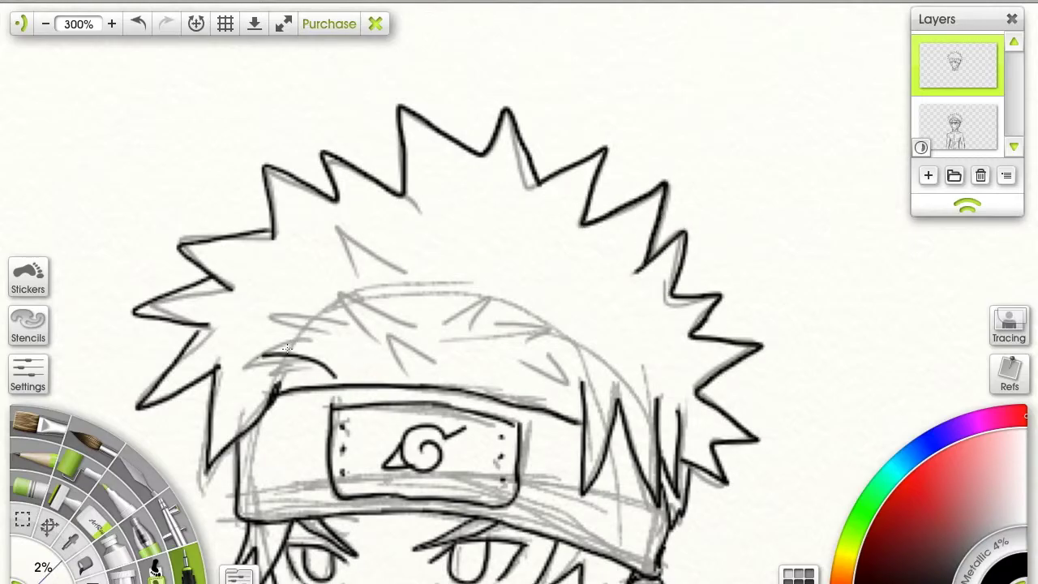
left_click_drag(327, 347, 266, 347)
left_click_drag(349, 309, 269, 318)
mouse_move(322, 282)
left_mouse_down()
mouse_move(467, 326)
mouse_move(420, 283)
mouse_move(420, 329)
left_mouse_up()
left_click(138, 23)
left_click_drag(482, 319, 557, 355)
left_click_drag(549, 369, 547, 391)
left_click_drag(467, 278, 499, 300)
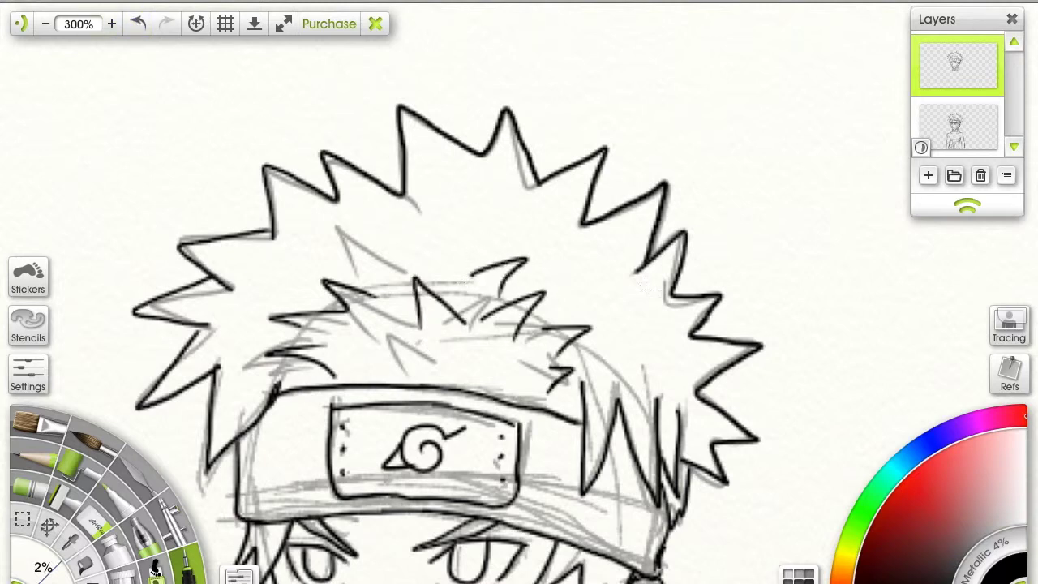
Ink the shoulder lines on both sides of the collar and the start of the upper arms.
left_click_drag(819, 136, 816, 100)
left_click_drag(779, 406, 816, 112)
scroll(355, 316, "down", 7)
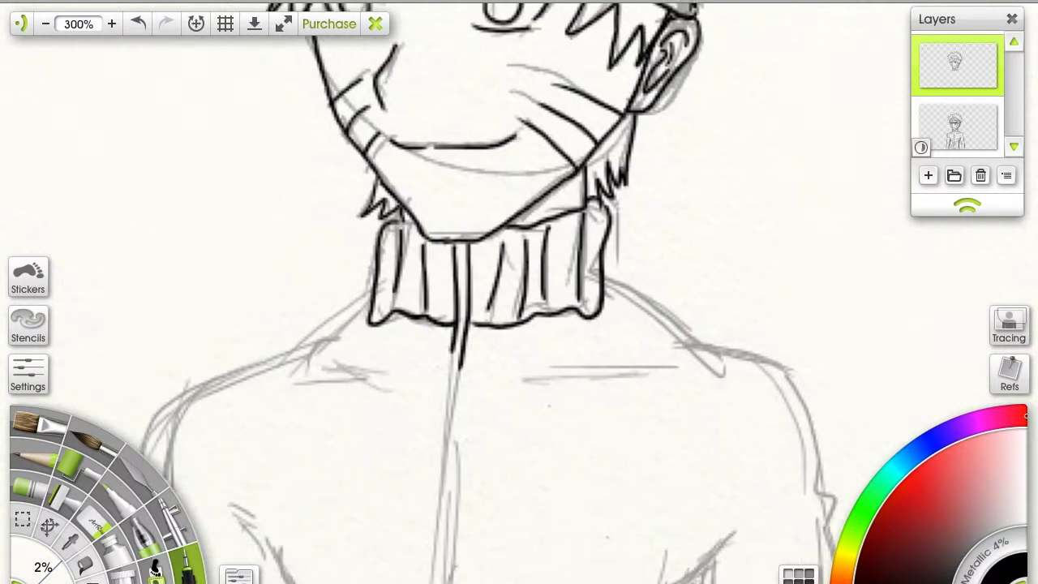
mouse_move(290, 357)
left_mouse_down()
mouse_move(193, 438)
mouse_move(188, 494)
left_mouse_up()
scroll(748, 241, "down", 3)
scroll(749, 241, "right", 3)
mouse_move(521, 183)
left_mouse_down()
mouse_move(588, 228)
mouse_move(694, 268)
left_mouse_up()
left_click_drag(746, 435, 760, 509)
Ink the curved armpit crease on the right side of the chest, redrawing it once.
scroll(803, 320, "down", 8)
scroll(803, 320, "left", 2)
left_click_drag(641, 241, 721, 175)
key("ctrl+z")
left_click_drag(646, 240, 720, 177)
Ink the right sleeve's inner and outer edges down to the canvas edge, plus the elbow crease.
left_click_drag(694, 212, 758, 532)
left_click_drag(828, 226, 861, 464)
left_click_drag(893, 329, 794, 86)
left_click_drag(762, 212, 742, 428)
left_click_drag(659, 276, 648, 434)
left_click_drag(669, 227, 741, 208)
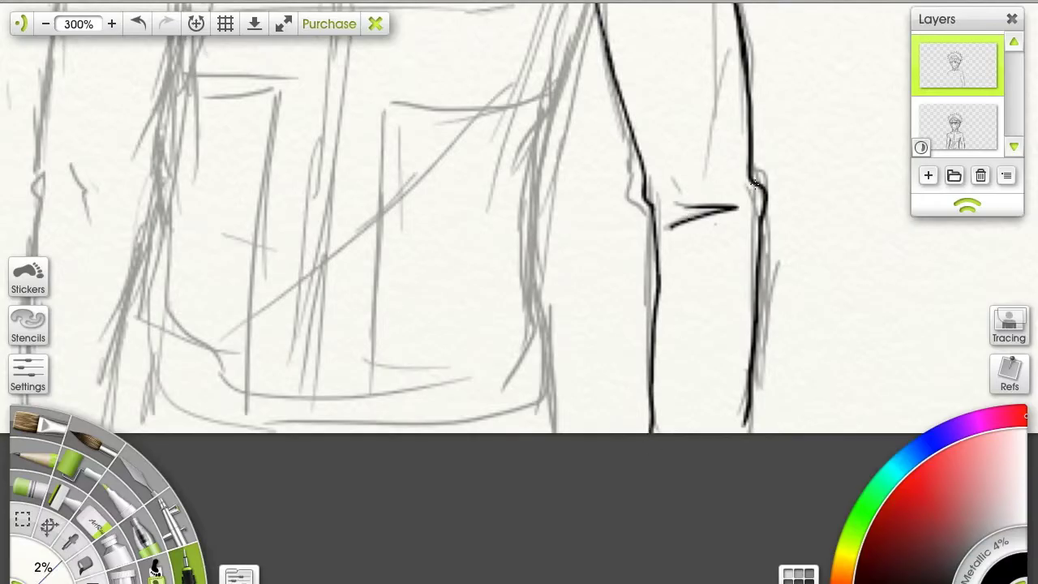
Ink the left sleeve's outer edge down to the elbow, the left armpit crease and the horizontal chest seam.
scroll(308, 228, "up", 7)
scroll(309, 227, "left", 3)
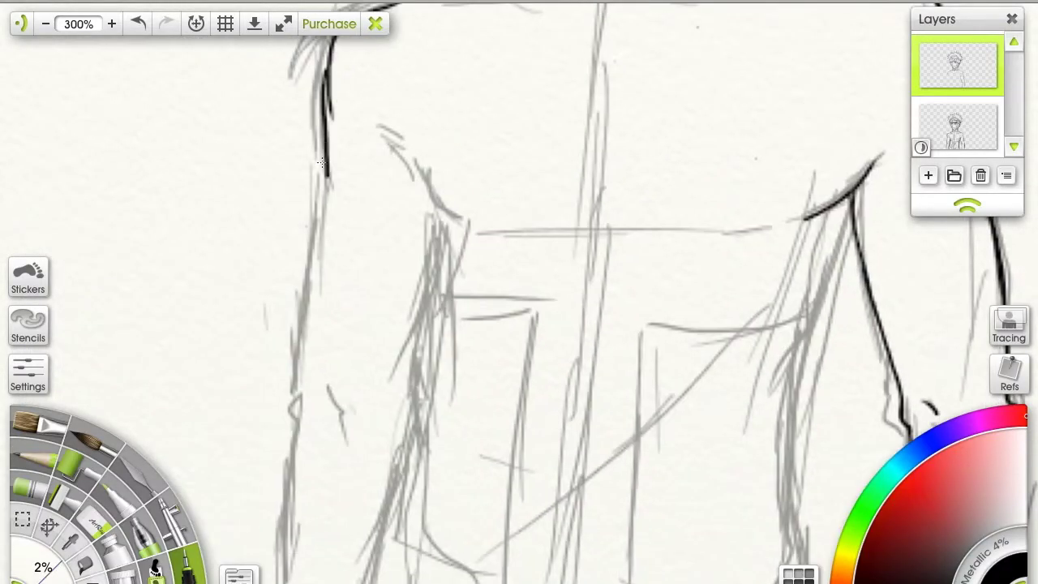
left_click_drag(321, 162, 298, 387)
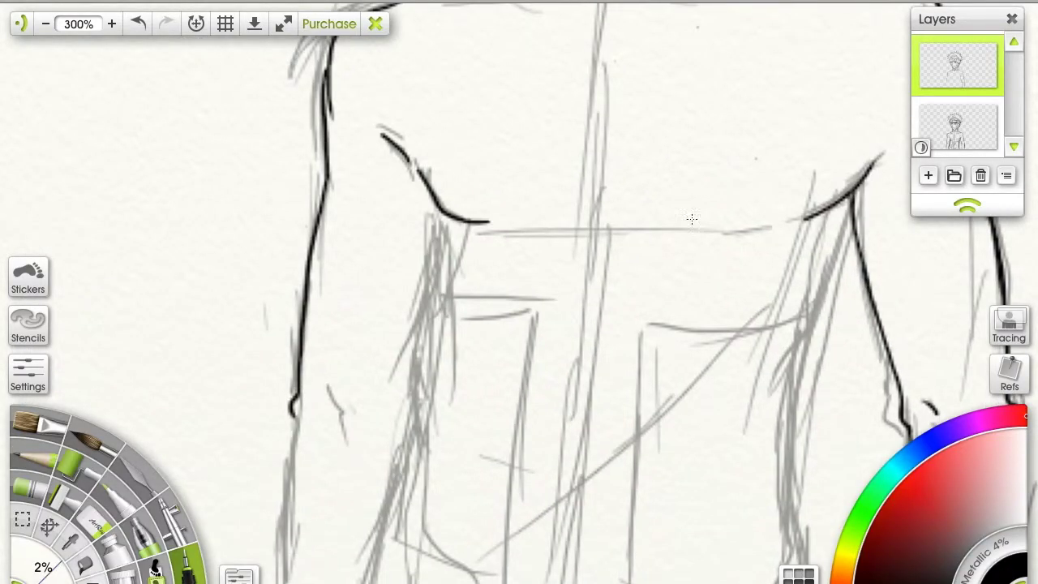
left_click_drag(501, 235, 680, 229)
Ink the jacket's side edges and bottom hem, including the split at the lower end of the zipper.
mouse_move(433, 270)
left_mouse_down()
mouse_move(423, 422)
mouse_move(382, 531)
mouse_move(387, 323)
mouse_move(503, 423)
left_mouse_up()
mouse_move(438, 428)
left_mouse_down()
mouse_move(473, 438)
mouse_move(726, 414)
left_mouse_up()
key("ctrl+z")
mouse_move(791, 349)
left_mouse_down()
mouse_move(802, 412)
mouse_move(652, 449)
left_mouse_up()
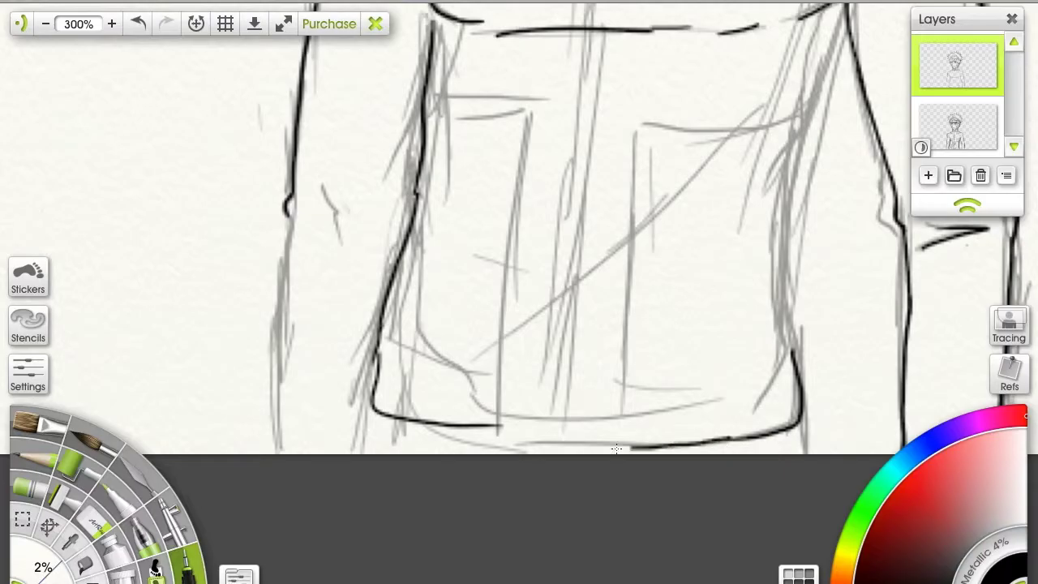
left_click_drag(551, 403, 487, 432)
left_click_drag(559, 443, 576, 293)
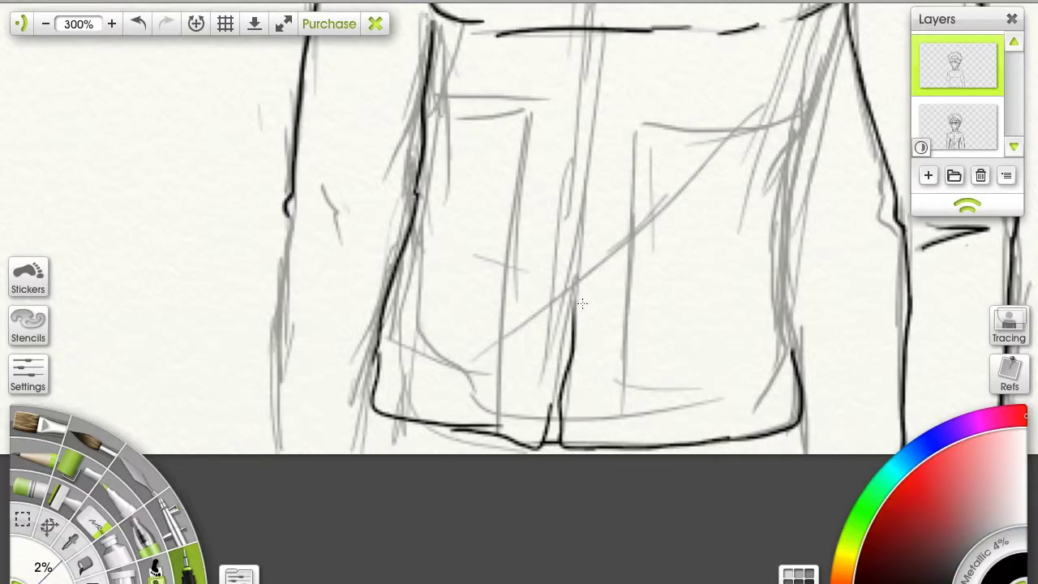
mouse_move(847, 18)
left_mouse_down()
mouse_move(815, 120)
mouse_move(785, 332)
left_mouse_up()
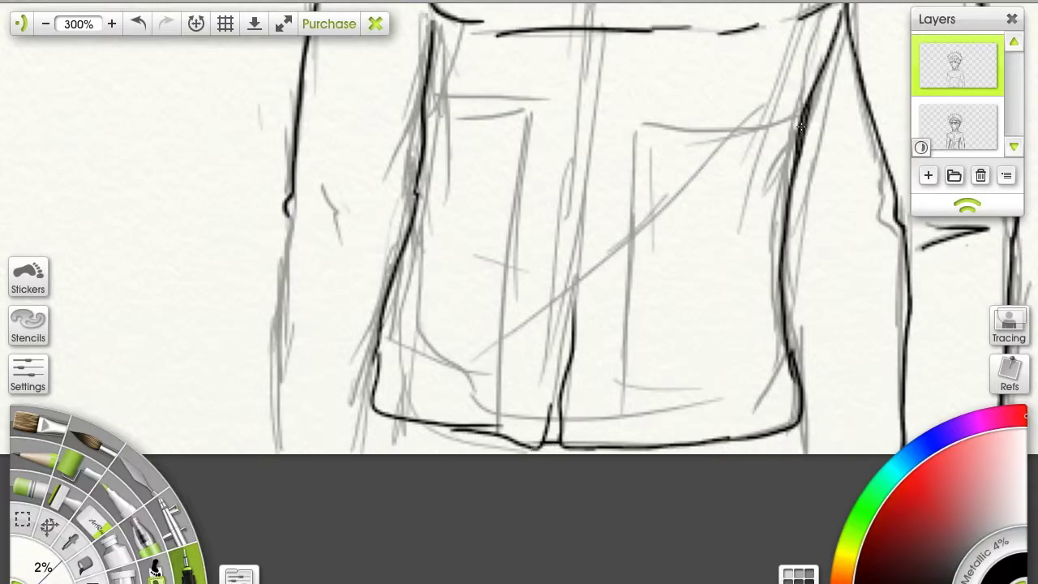
Finish inking the left sleeve with its lower outer edge, inner edge and V-shaped elbow crease.
left_click_drag(293, 229, 280, 451)
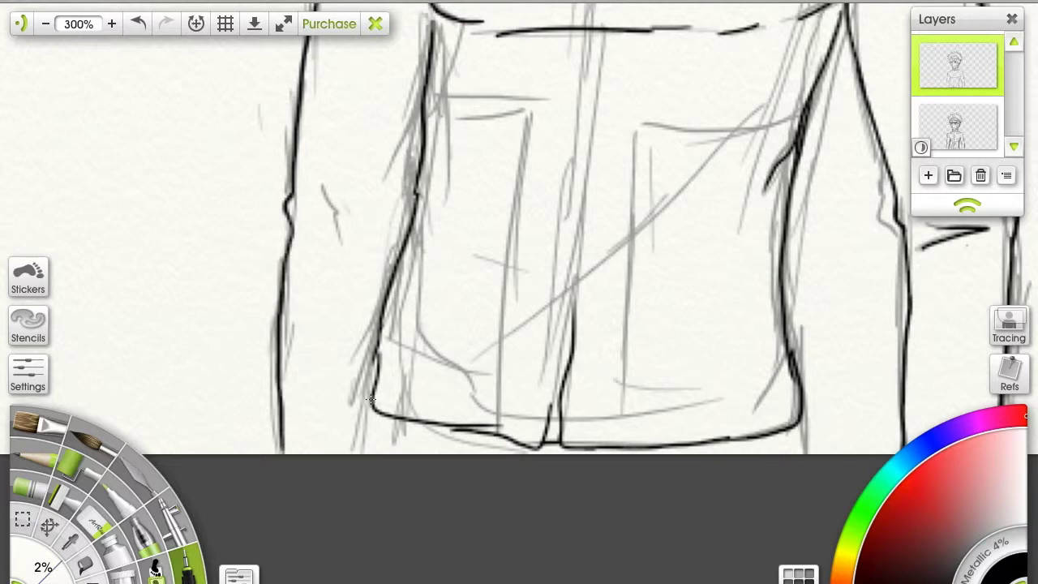
left_click_drag(405, 116, 404, 215)
left_click_drag(324, 192, 362, 218)
left_click_drag(362, 218, 334, 234)
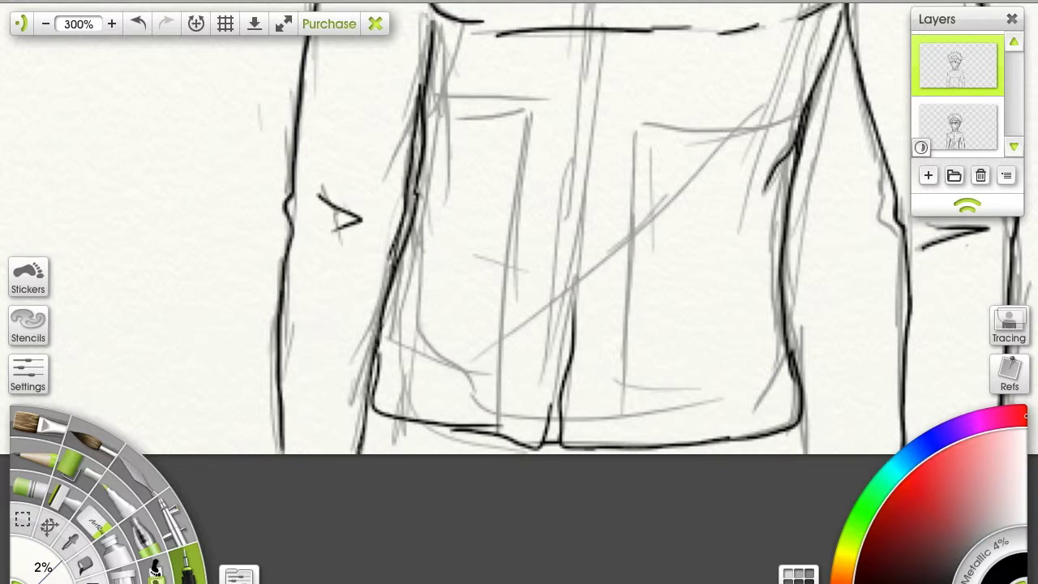
Ink the two crease lines across the upper chest below the collar.
left_click_drag(478, 121, 425, 498)
left_click_drag(399, 171, 483, 176)
left_click_drag(742, 157, 618, 180)
Ink the zipper's left line from the collar down to the hem, undoing, erasing and redrawing its lower part.
mouse_move(548, 139)
left_mouse_down()
mouse_move(513, 273)
mouse_move(515, 474)
left_mouse_up()
scroll(582, 292, "down", 5)
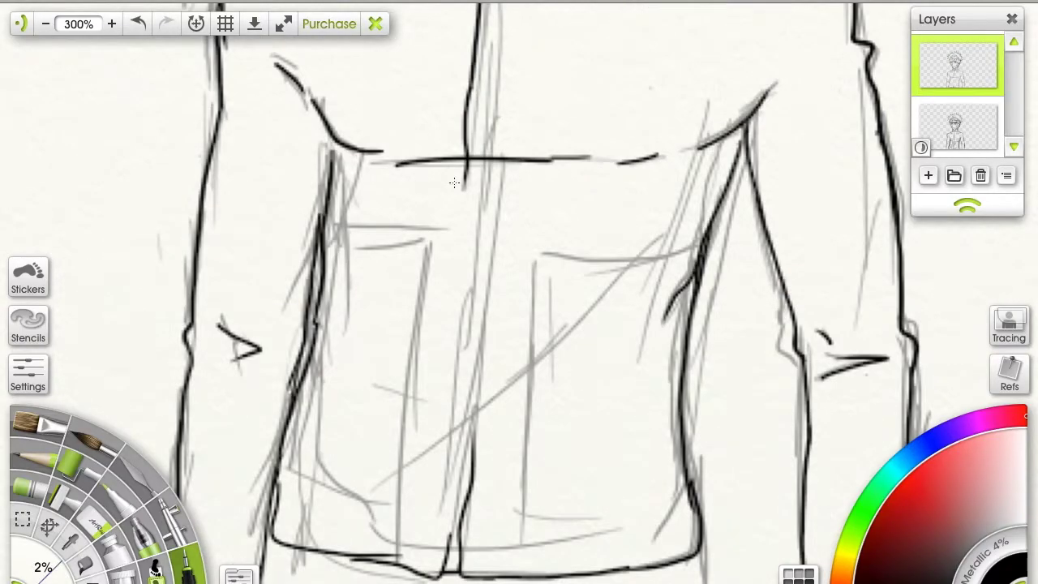
mouse_move(451, 518)
left_mouse_down()
mouse_move(473, 276)
mouse_move(467, 166)
mouse_move(448, 428)
left_mouse_up()
key("ctrl+z")
mouse_move(451, 535)
left_mouse_down()
mouse_move(451, 372)
mouse_move(449, 431)
left_mouse_up()
key("e")
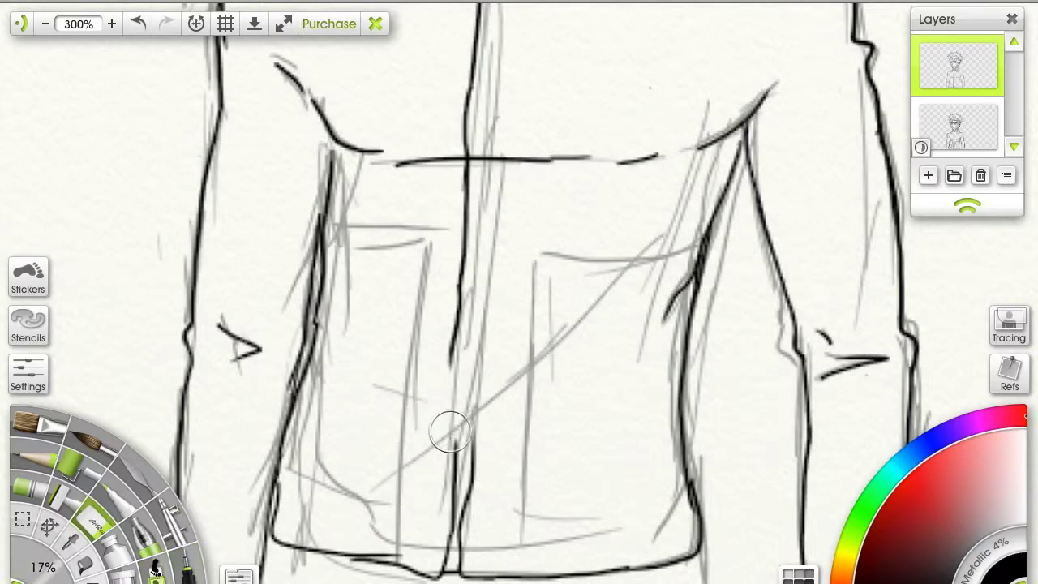
key("i")
left_click_drag(449, 386, 459, 477)
key("ctrl+z")
left_click_drag(451, 393, 455, 467)
Ink the zipper's right line down the jacket front, parallel to the left one.
left_click_drag(476, 326, 473, 457)
left_click_drag(489, 162, 473, 299)
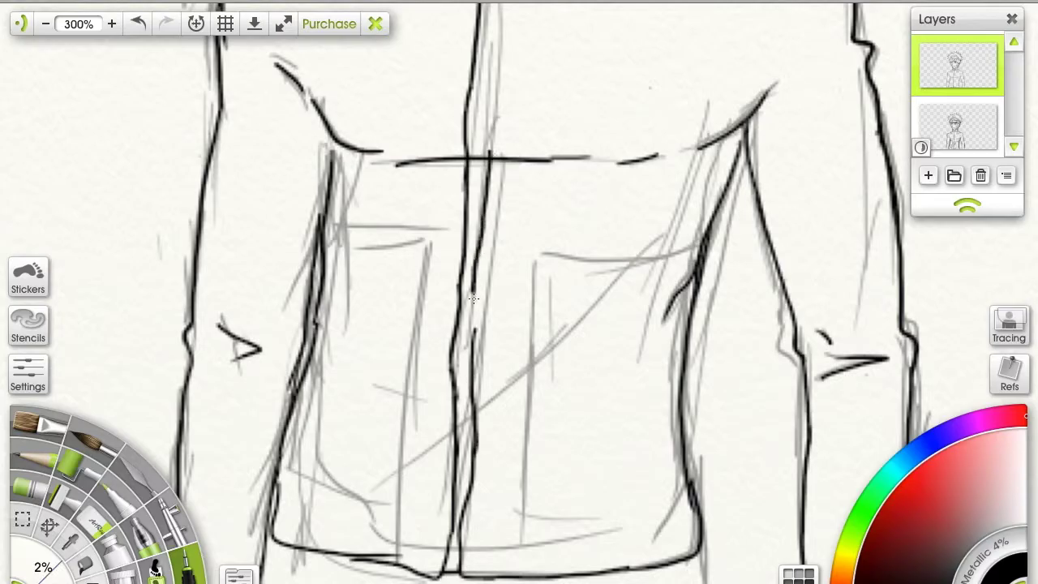
left_click_drag(487, 154, 471, 372)
left_click_drag(489, 128, 466, 352)
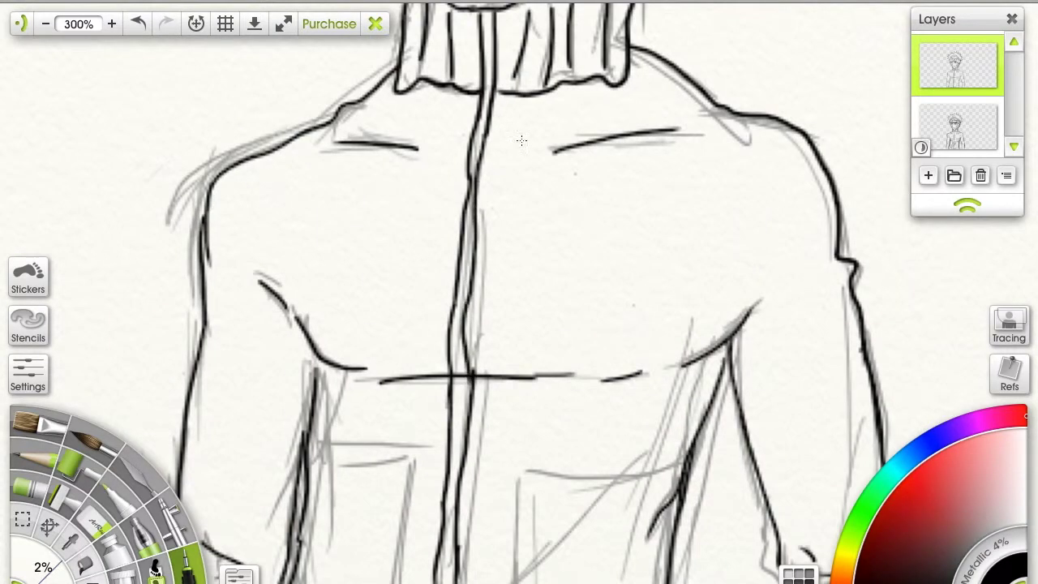
Ink the rounded zipper pull with its small hole at the top of the collar.
scroll(522, 140, "up", 2)
left_click_drag(510, 196, 499, 179)
key("e")
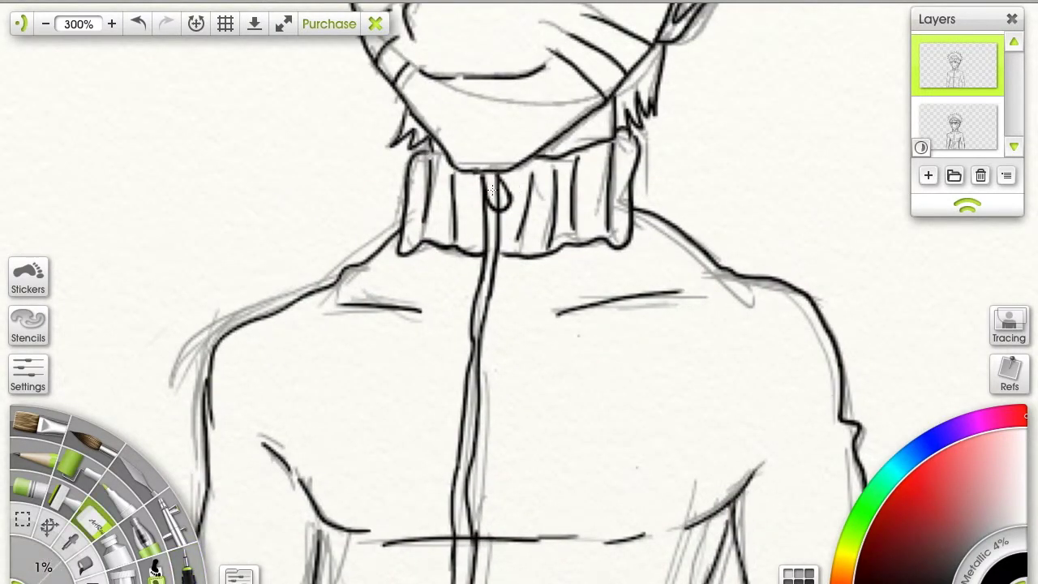
left_click(190, 566)
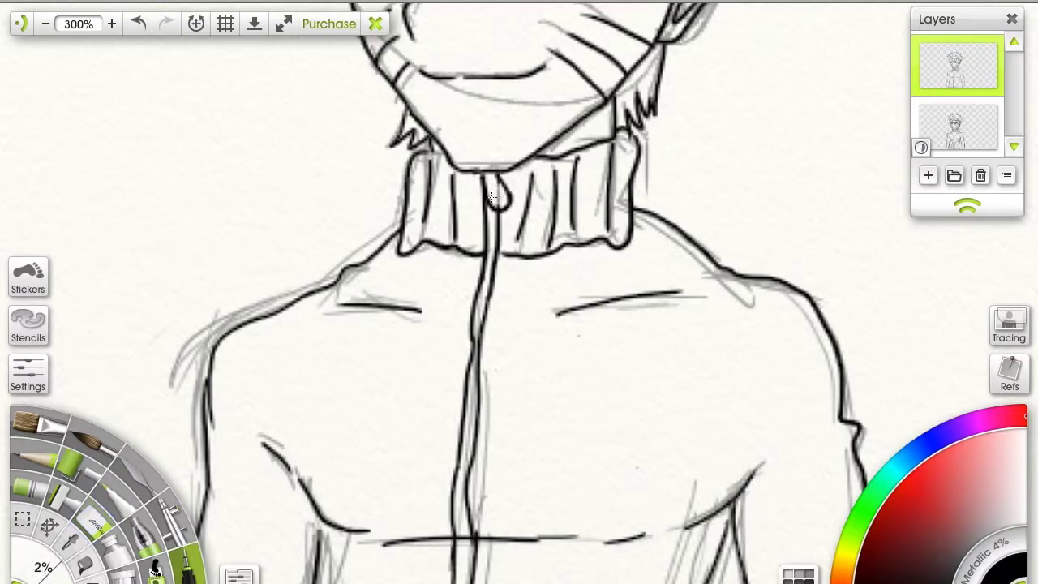
scroll(816, 156, "down", 2)
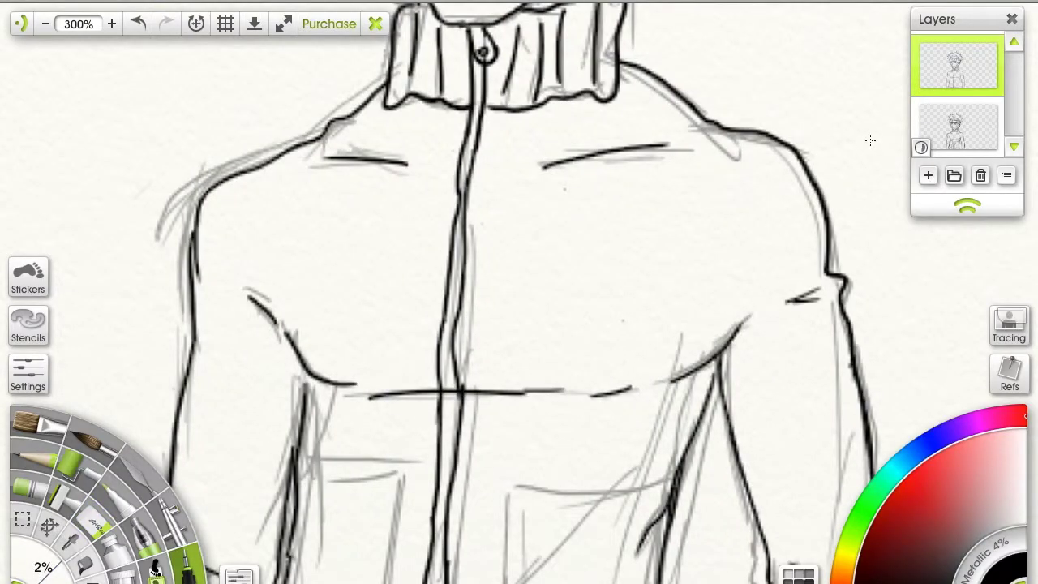
Ink the jacket's right front pocket, the waistband line above the hem and the fold beside it.
scroll(862, 132, "down", 4)
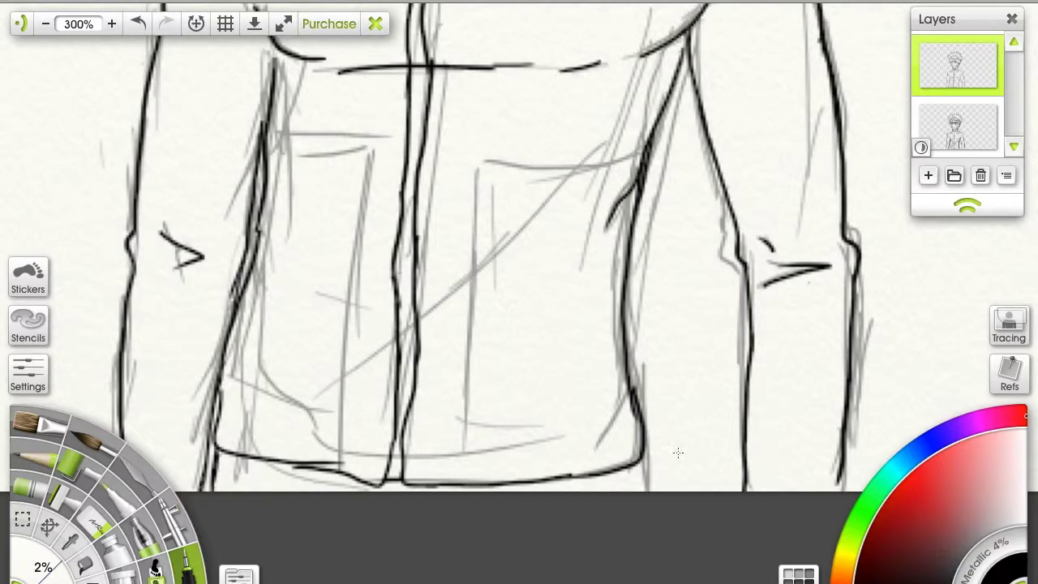
mouse_move(460, 477)
left_mouse_down()
mouse_move(482, 166)
mouse_move(665, 130)
left_mouse_up()
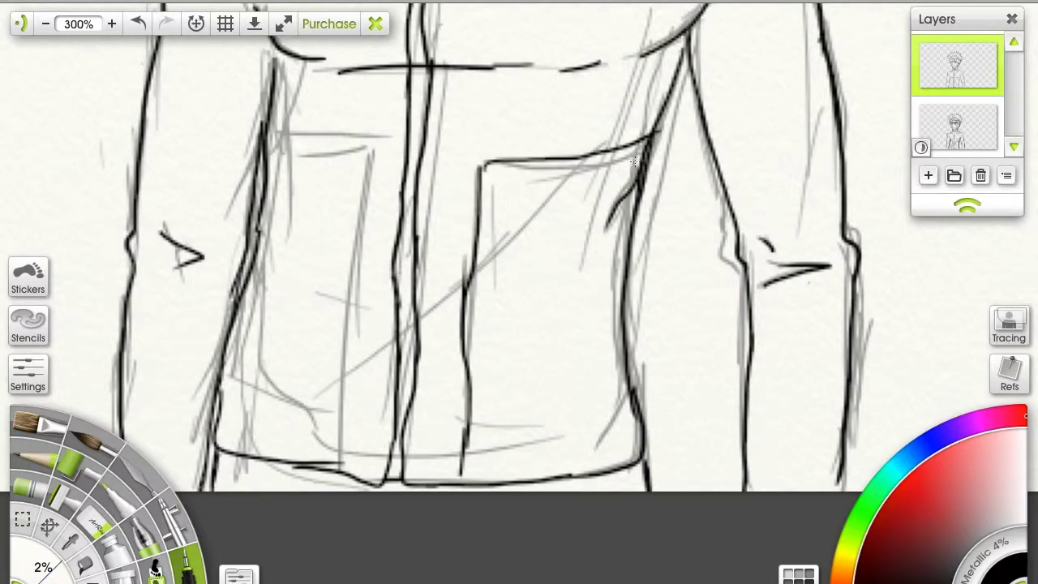
left_click_drag(320, 442, 563, 424)
left_click_drag(632, 391, 587, 442)
Ink the jacket's left front pocket and the diagonal fold lines across the lower front.
mouse_move(257, 145)
left_mouse_down()
mouse_move(376, 156)
mouse_move(341, 289)
mouse_move(332, 451)
left_mouse_up()
left_click_drag(225, 379, 315, 392)
left_click_drag(424, 317, 573, 172)
mouse_move(395, 350)
left_mouse_down()
mouse_move(333, 413)
mouse_move(337, 453)
left_mouse_up()
left_click_drag(519, 154, 504, 425)
Hide the rough sketch layer so that only the inked line art shows.
left_click(196, 24)
left_click(490, 292)
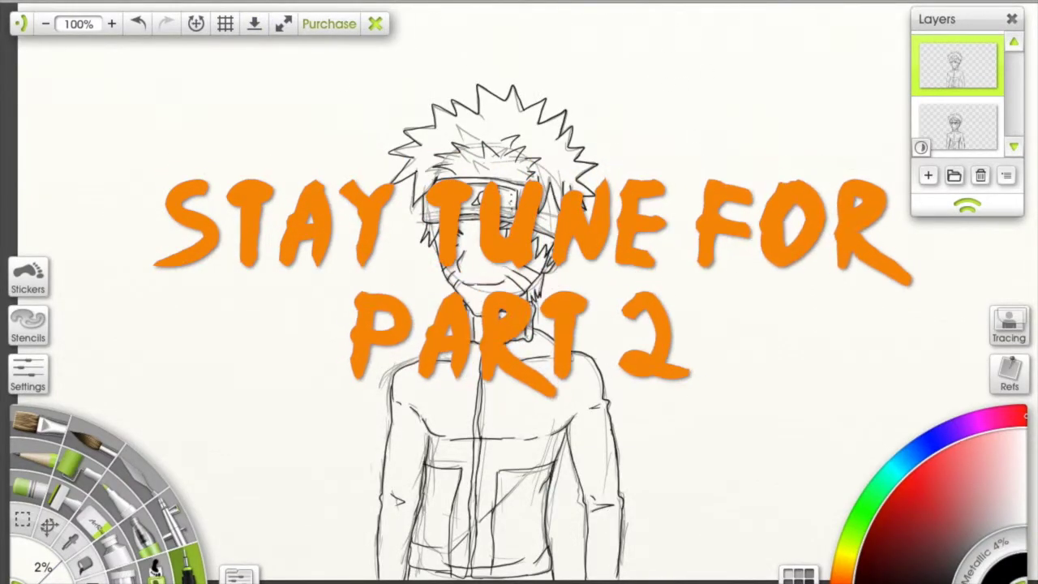
left_click(923, 105)
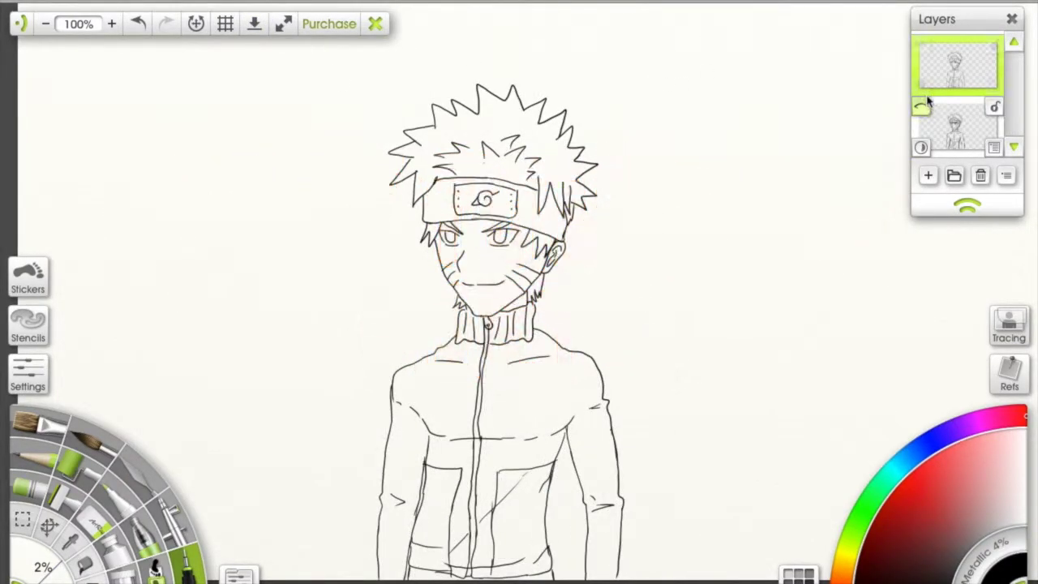